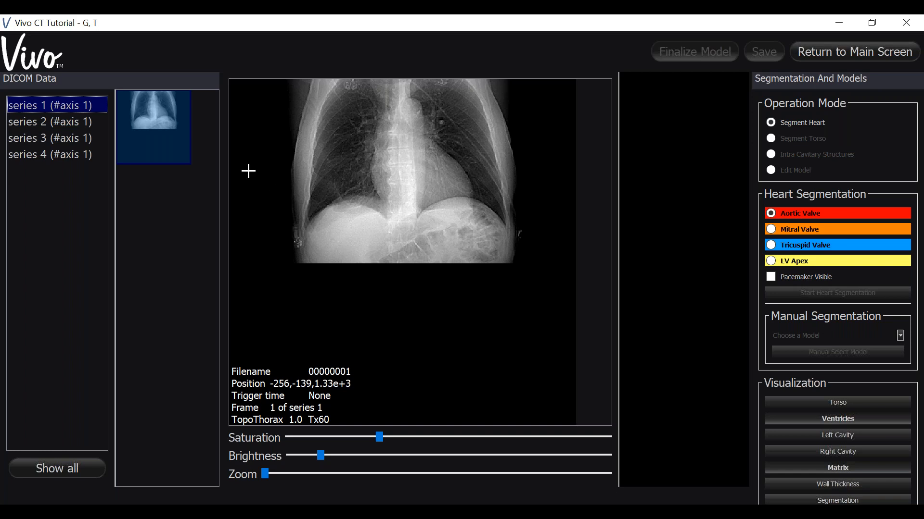
# - Load series 2 of the CT data and browse its axial heart slices, ending on frame 45
pyautogui.click(89, 126)
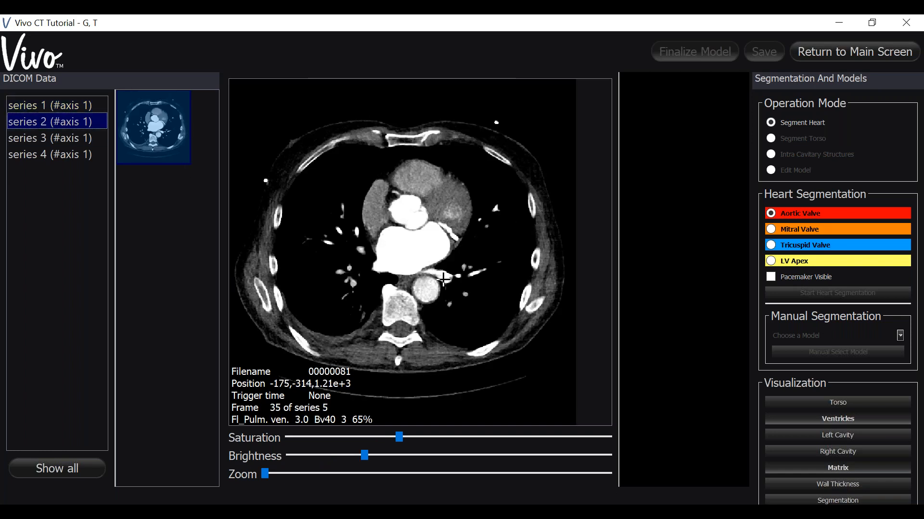
pyautogui.scroll(2, 443, 280)
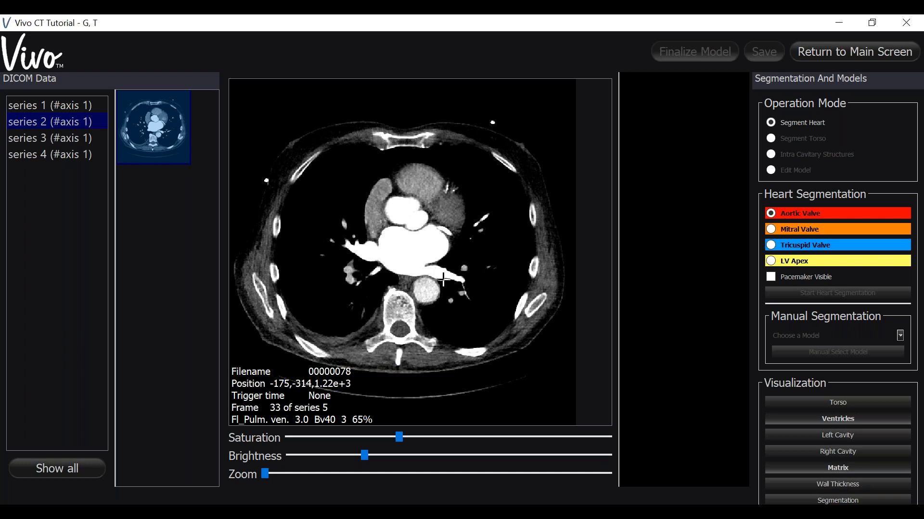
pyautogui.scroll(4, 443, 279)
pyautogui.scroll(-14, 443, 279)
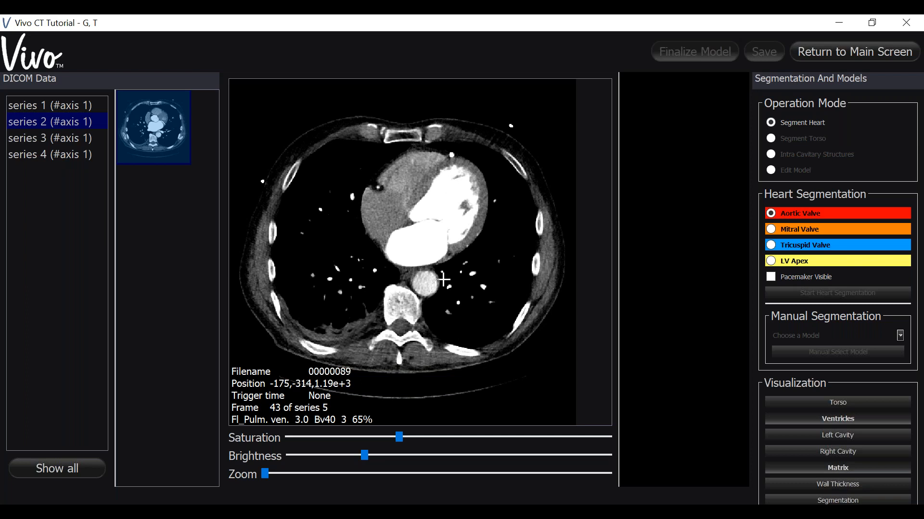
pyautogui.scroll(-4, 443, 279)
pyautogui.scroll(2, 443, 280)
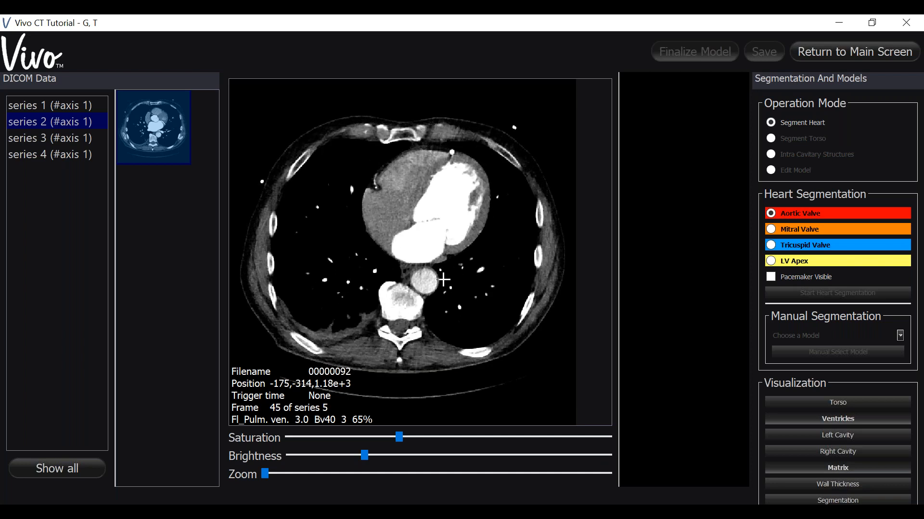
pyautogui.scroll(1, 443, 279)
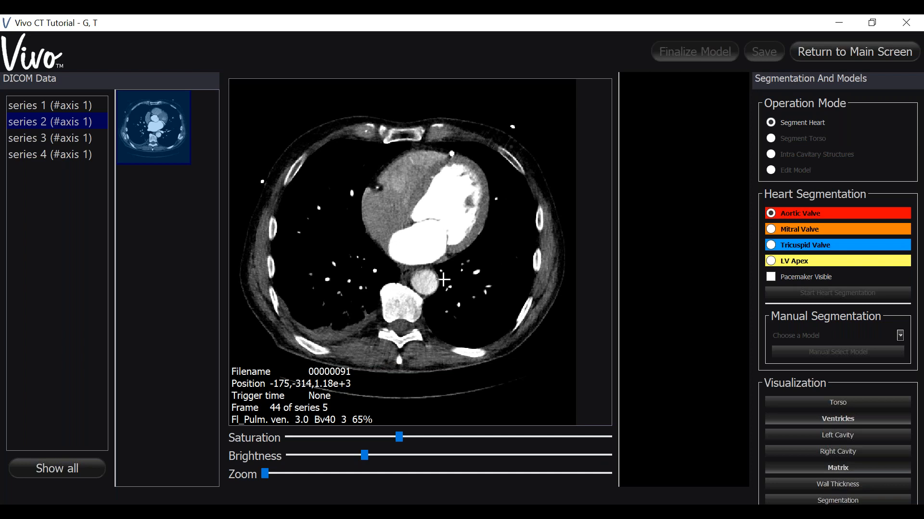
pyautogui.scroll(2, 443, 279)
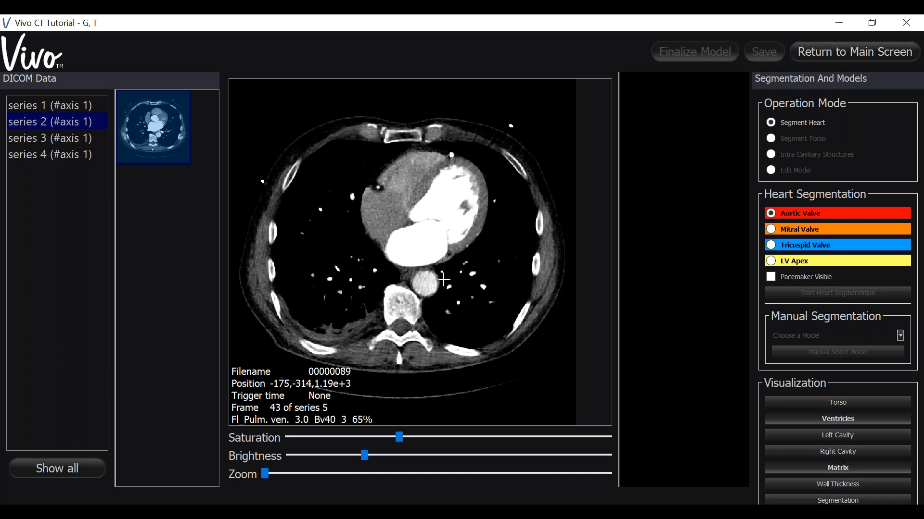
pyautogui.scroll(-3, 443, 279)
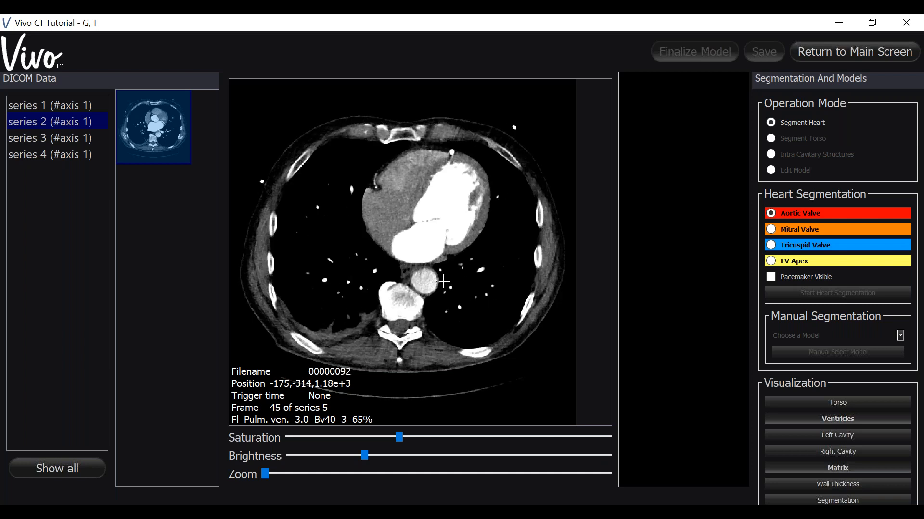
# - Increase the CT image's saturation and brightness settings to distinguish the contrast-filled heart chambers from the surrounding muscle
pyautogui.moveTo(364, 455)
pyautogui.mouseDown()
pyautogui.moveTo(396, 456)
pyautogui.moveTo(352, 458)
pyautogui.mouseUp()
pyautogui.moveTo(397, 437); pyautogui.dragTo(459, 452)
pyautogui.moveTo(367, 463); pyautogui.dragTo(396, 464)
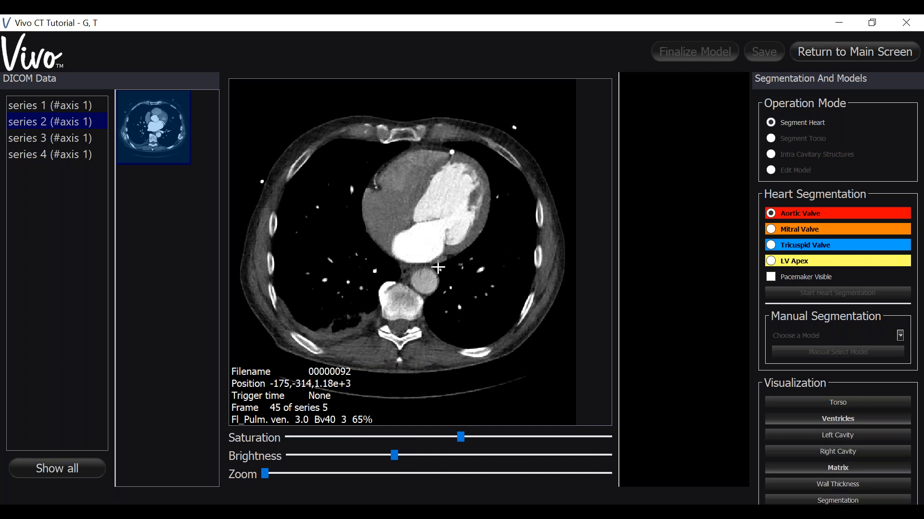
# - Examine the slices around frames 43 to 47 to locate the mitral valve between the left atrium and left ventricle
pyautogui.scroll(3, 438, 267)
pyautogui.scroll(-3, 438, 267)
pyautogui.scroll(-1, 438, 267)
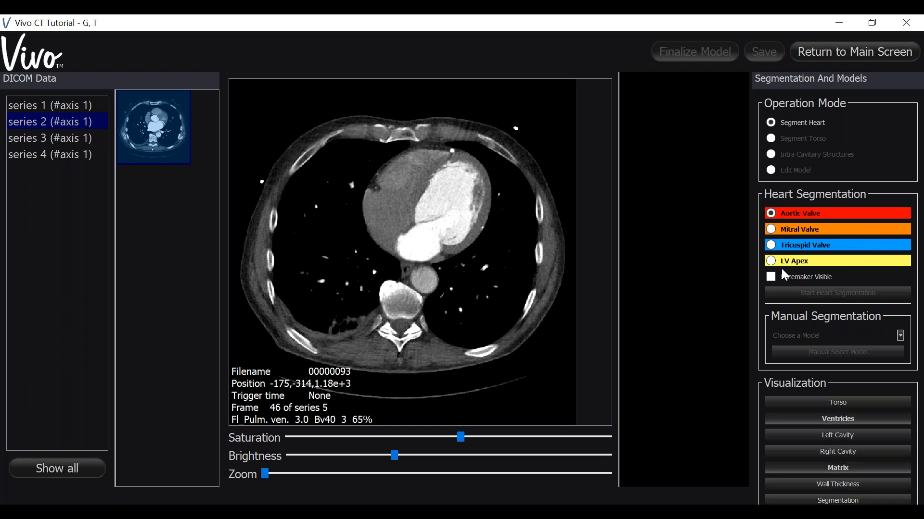
pyautogui.scroll(1, 477, 273)
pyautogui.scroll(-2, 476, 273)
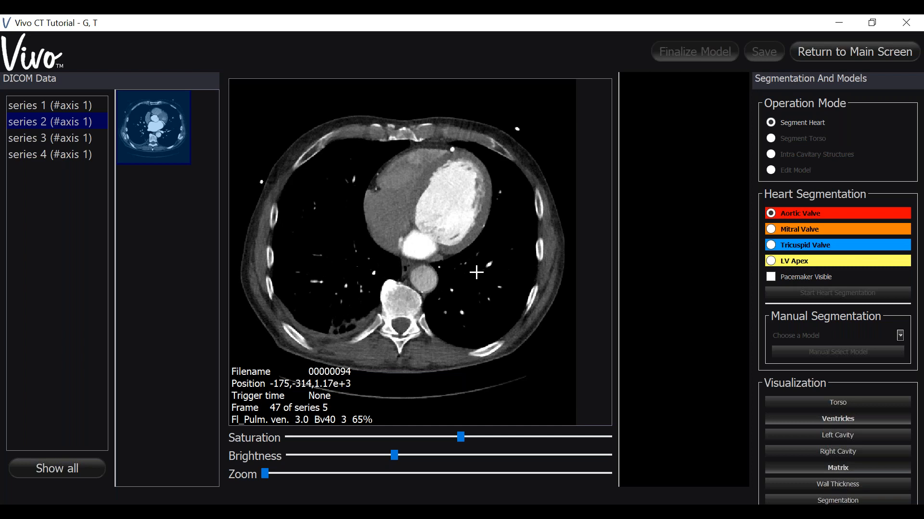
pyautogui.scroll(1, 476, 273)
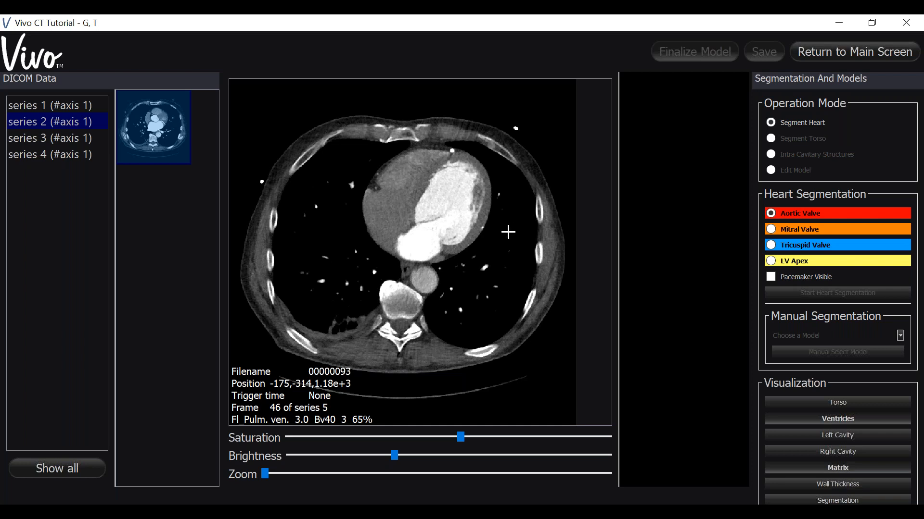
pyautogui.scroll(2, 509, 231)
pyautogui.scroll(-2, 507, 233)
# - Mark the two mitral valve edges between the left atrium and left ventricle on frames 43 and 42
pyautogui.scroll(3, 508, 232)
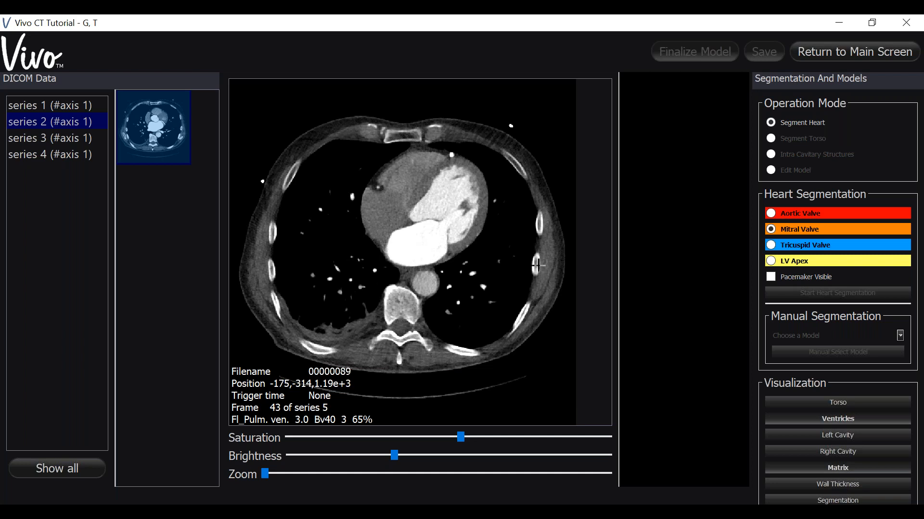
pyautogui.click(453, 241)
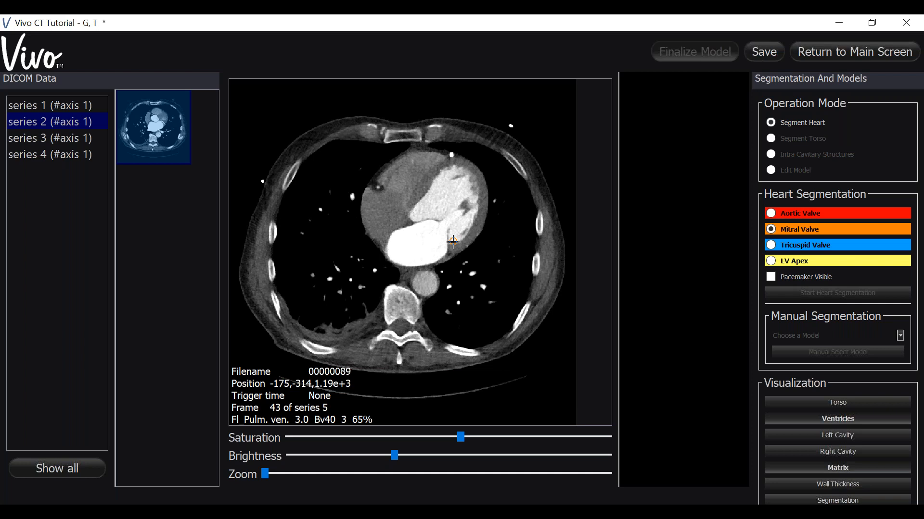
pyautogui.click(422, 217)
pyautogui.scroll(-1, 479, 227)
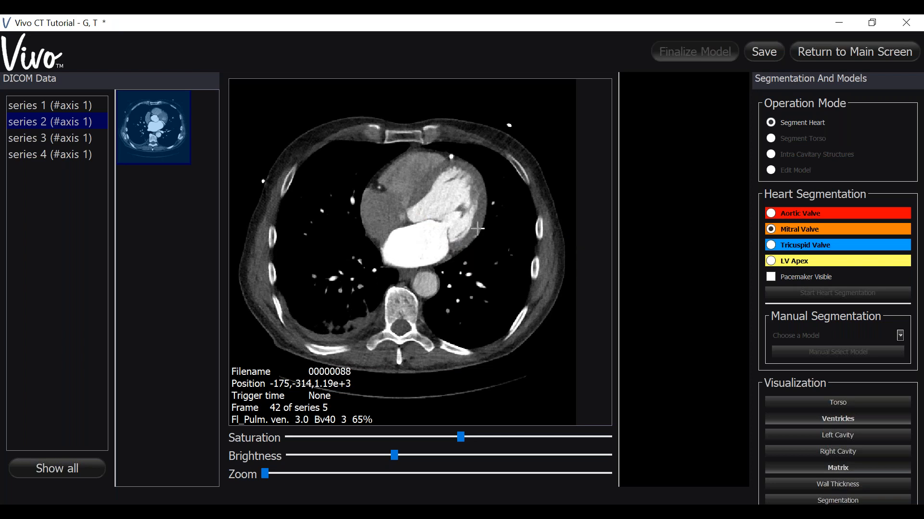
pyautogui.click(452, 239)
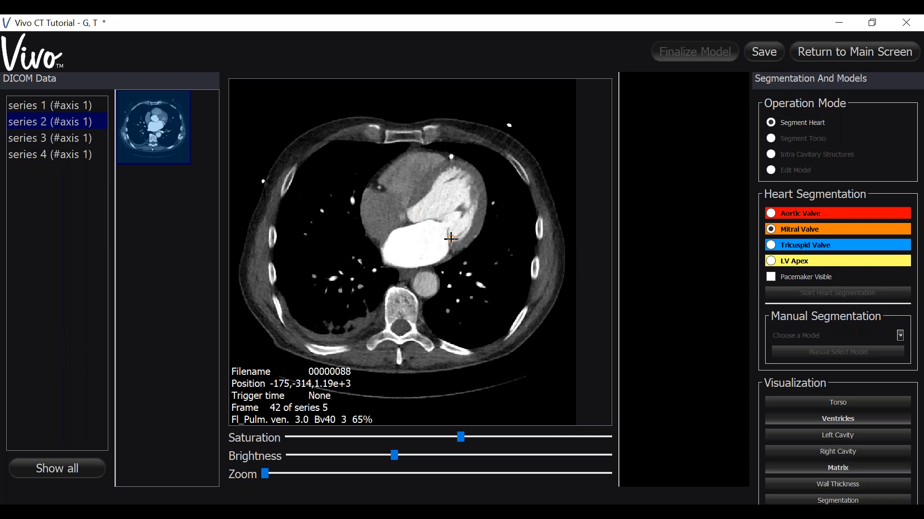
pyautogui.click(426, 214)
# - Continue marking both mitral valve edges on frames 41 and 40
pyautogui.scroll(-1, 490, 213)
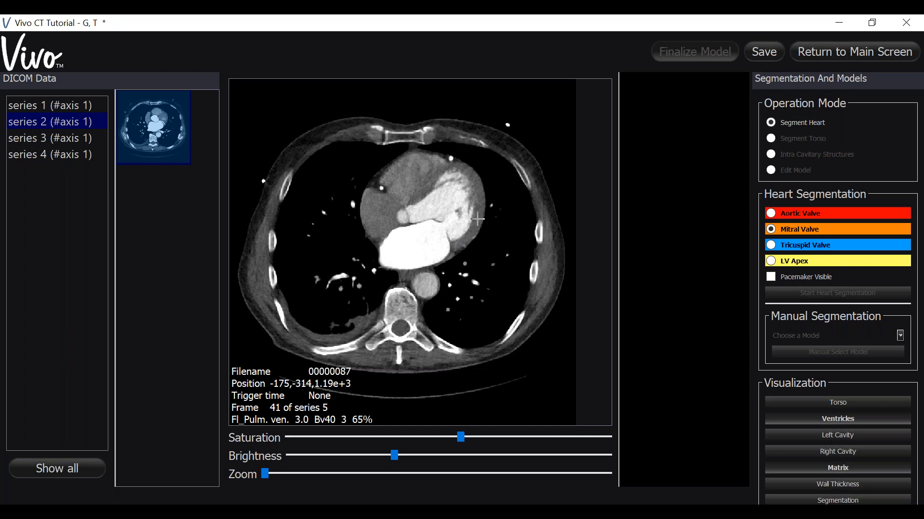
pyautogui.click(453, 237)
pyautogui.click(430, 214)
pyautogui.scroll(-1, 484, 221)
pyautogui.click(453, 236)
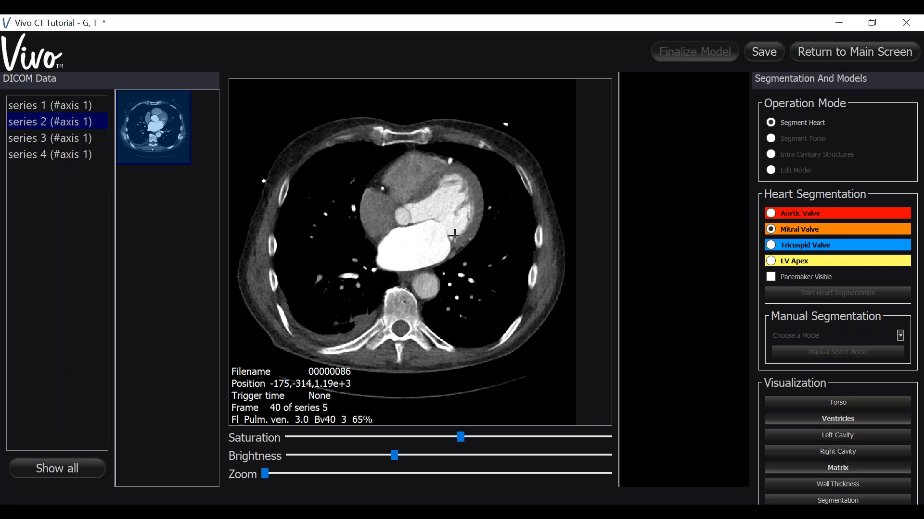
pyautogui.click(431, 213)
# - Mark the aortic valve with points on both sides of the left ventricular outflow tract on successive slices up to frame 37
pyautogui.click(771, 215)
pyautogui.moveTo(454, 245)
pyautogui.click(427, 217)
pyautogui.scroll(1, 455, 212)
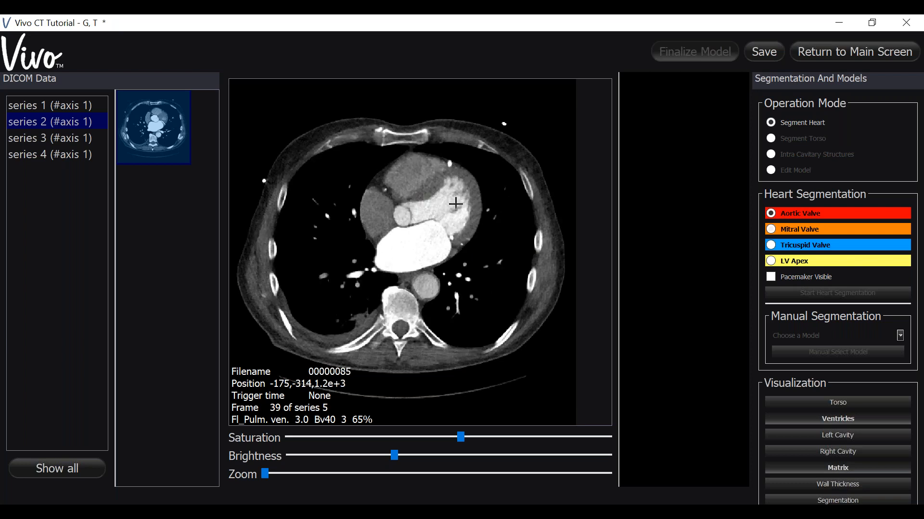
pyautogui.click(419, 201)
pyautogui.scroll(1, 471, 193)
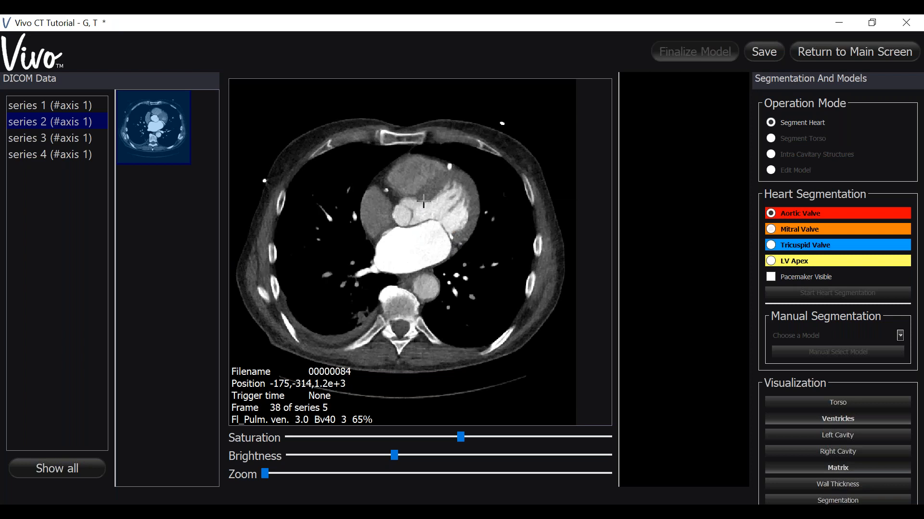
pyautogui.click(425, 219)
pyautogui.scroll(2, 448, 199)
pyautogui.scroll(-1, 430, 205)
pyautogui.click(423, 202)
pyautogui.click(429, 219)
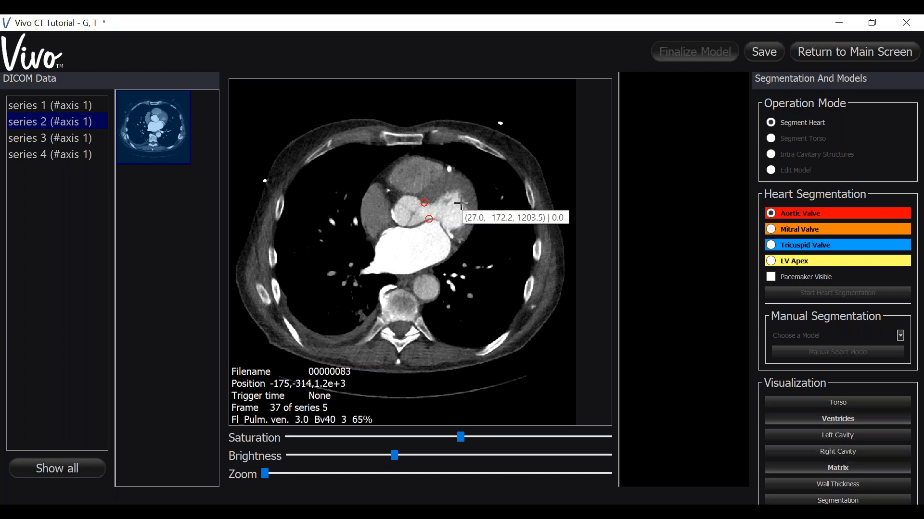
# - Mark the tricuspid valve with two points between the right atrium and right ventricle on frame 53
pyautogui.click(771, 245)
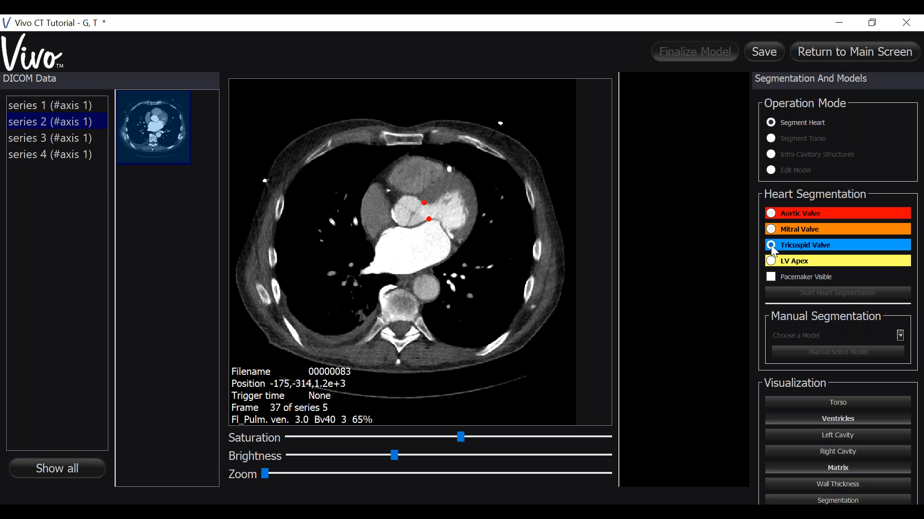
pyautogui.scroll(-5, 452, 251)
pyautogui.scroll(-8, 452, 251)
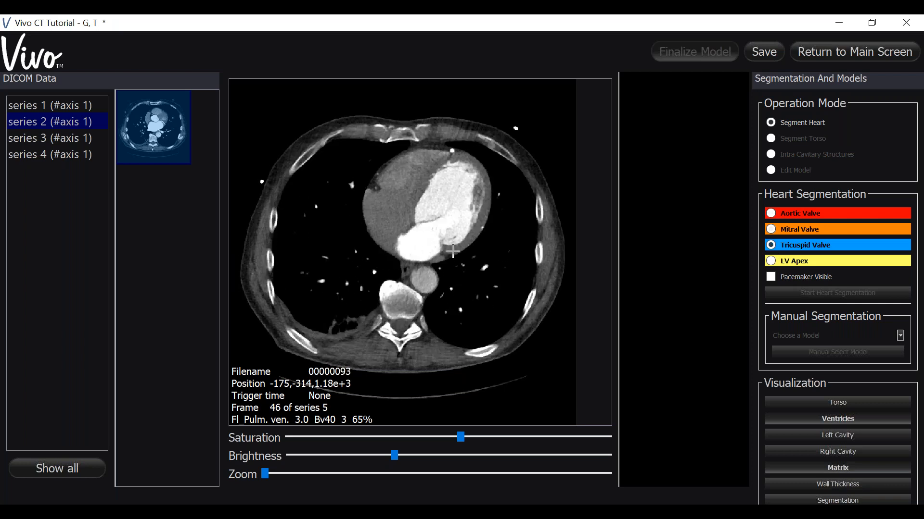
pyautogui.scroll(-2, 452, 251)
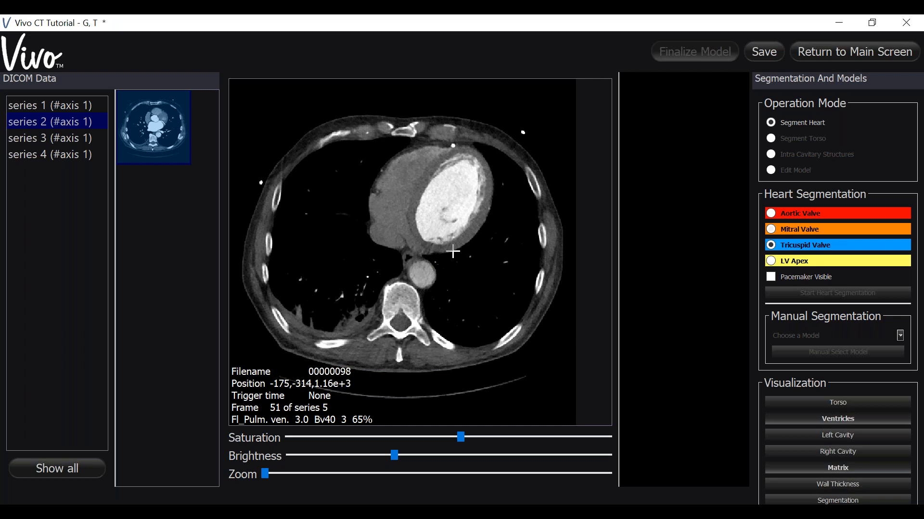
pyautogui.scroll(-1, 452, 251)
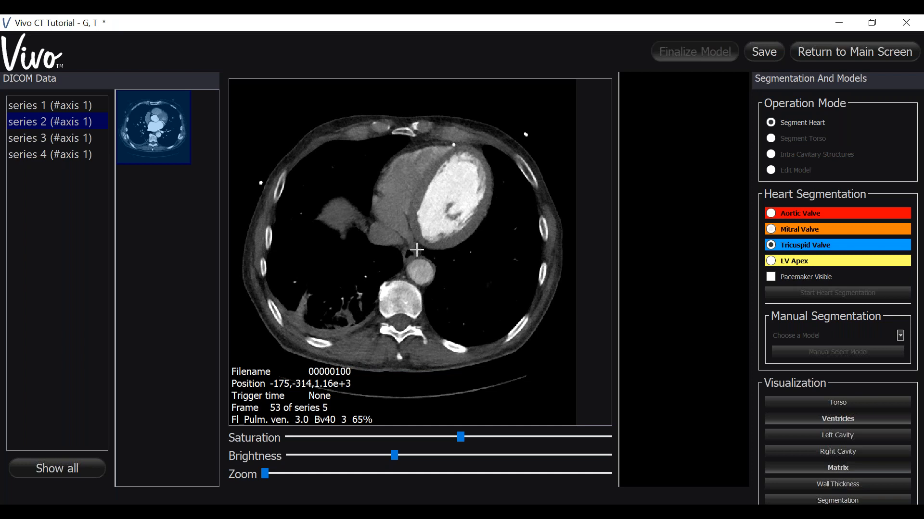
pyautogui.moveTo(417, 248)
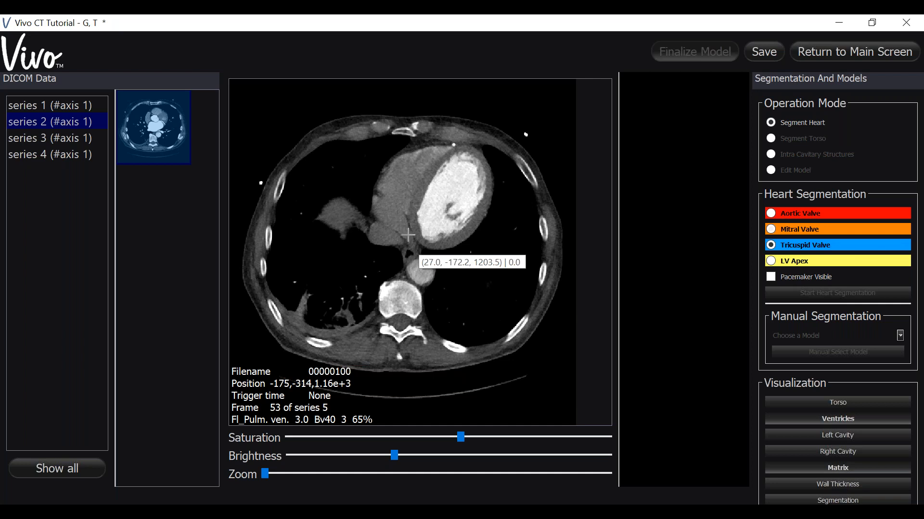
pyautogui.click(382, 195)
pyautogui.click(409, 217)
pyautogui.moveTo(464, 201)
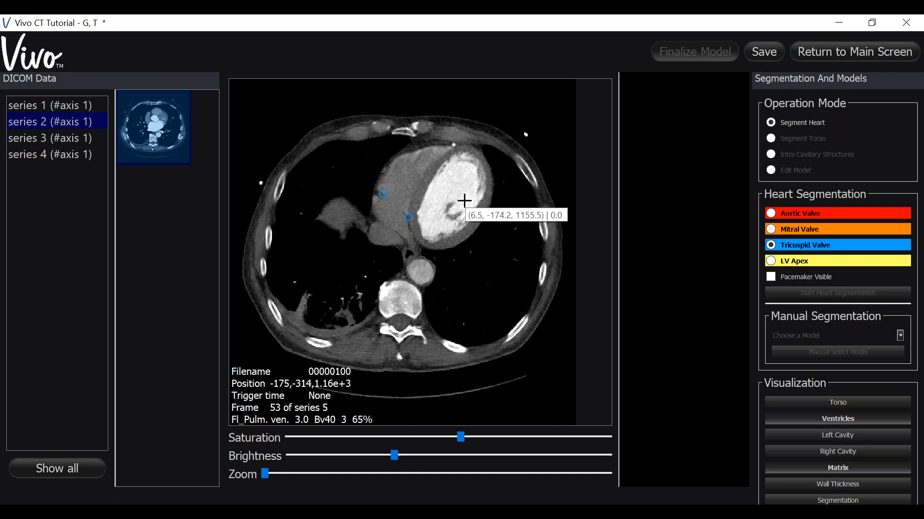
# - Mark both tricuspid valve edges on frames 52, 51 and 50, adjusting the outer edge point on frame 51
pyautogui.scroll(1, 464, 201)
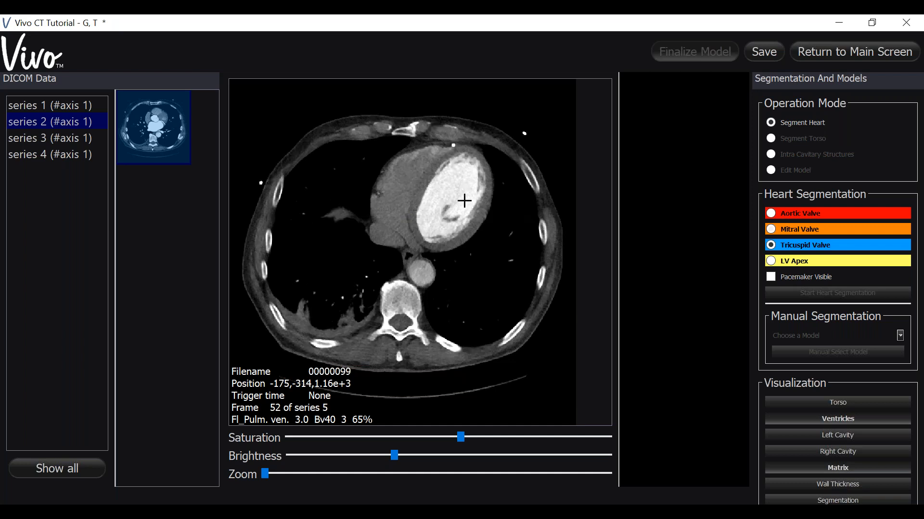
pyautogui.click(407, 216)
pyautogui.scroll(1, 459, 202)
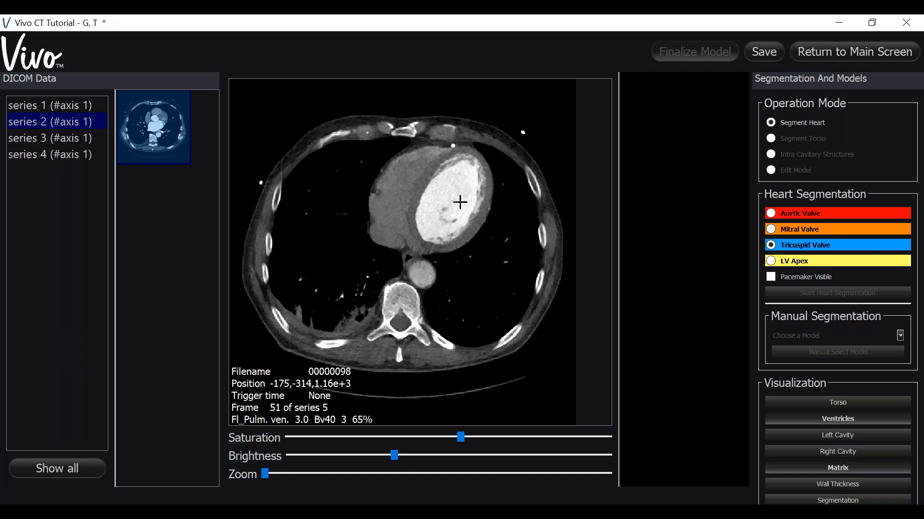
pyautogui.click(378, 190)
pyautogui.click(406, 217)
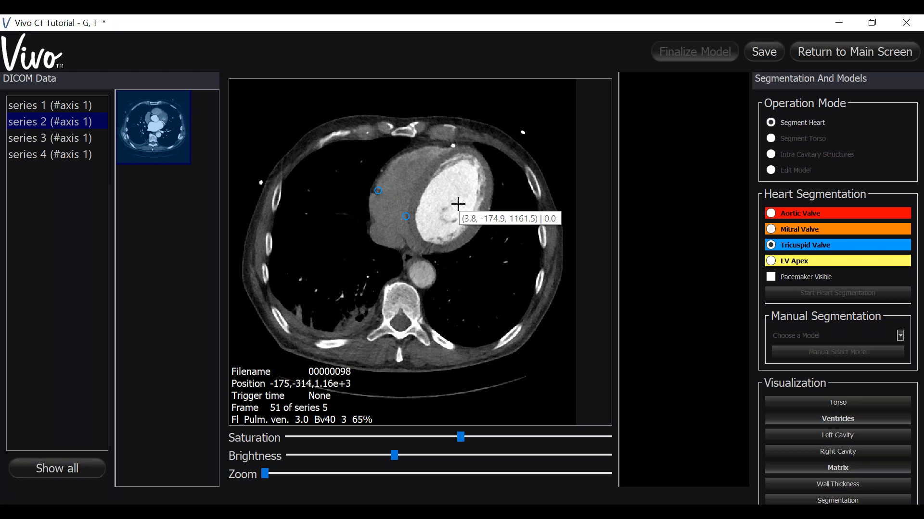
pyautogui.click(379, 190)
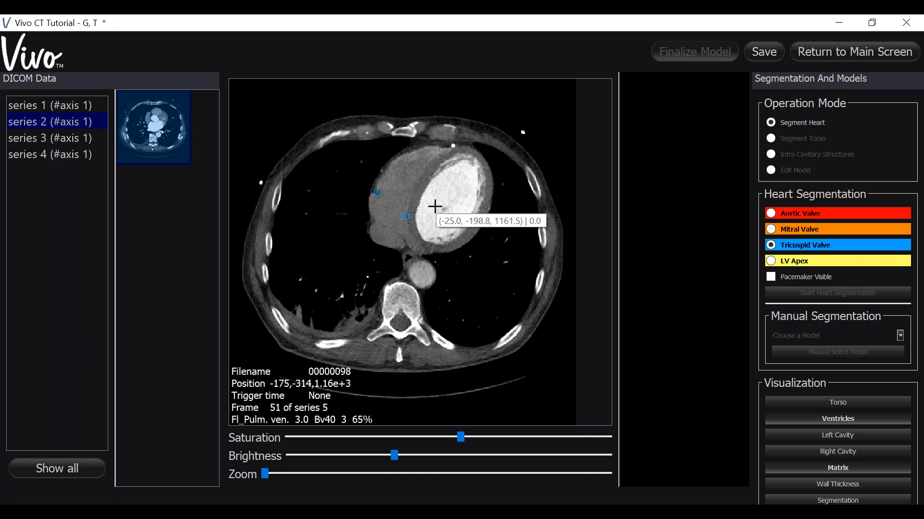
pyautogui.scroll(-1, 425, 198)
pyautogui.click(377, 193)
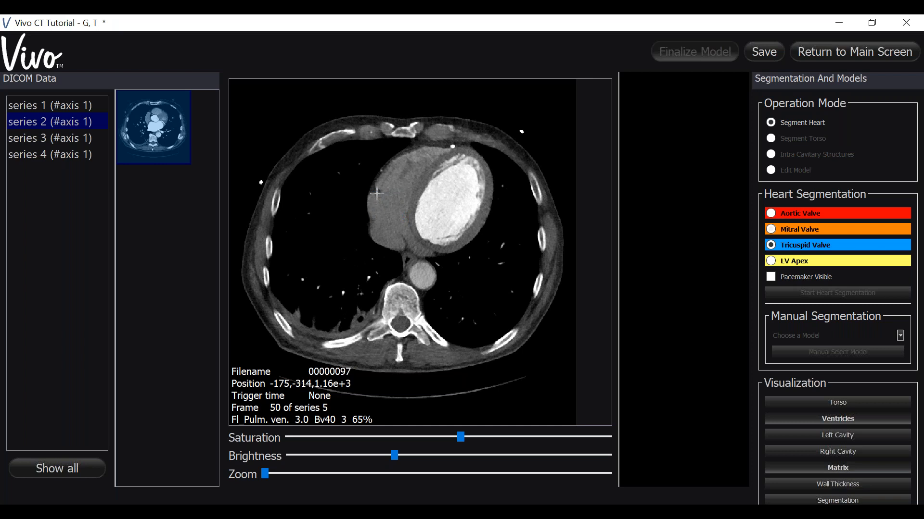
pyautogui.click(408, 215)
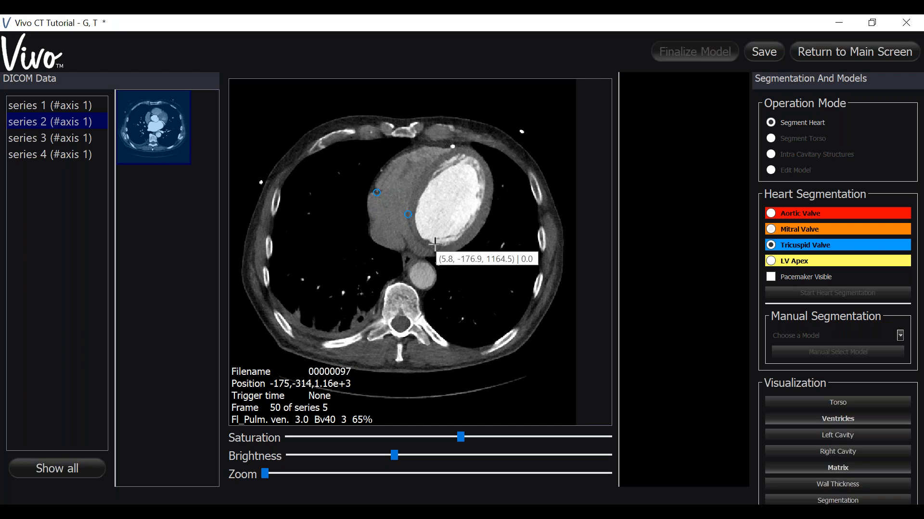
# - Mark the LV apex with three points along the tip of the left ventricular wall on frame 56
pyautogui.click(771, 262)
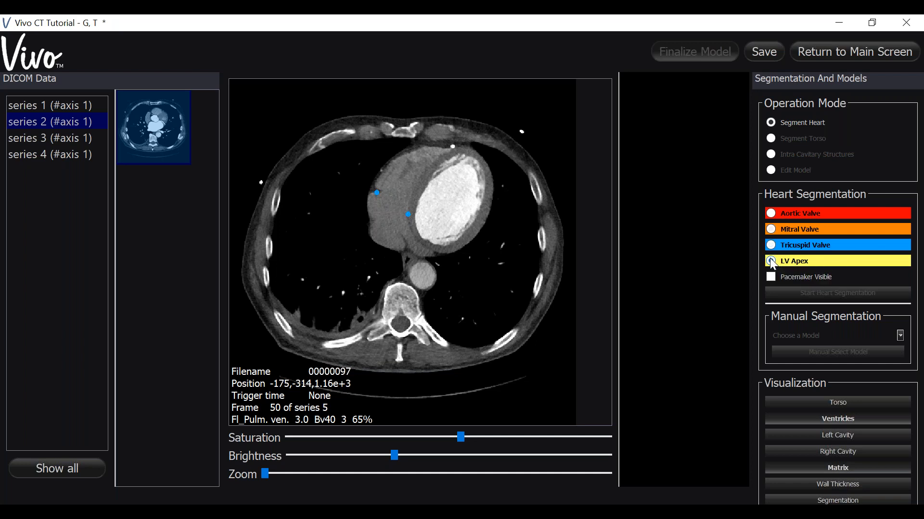
pyautogui.scroll(-3, 524, 167)
pyautogui.scroll(9, 525, 167)
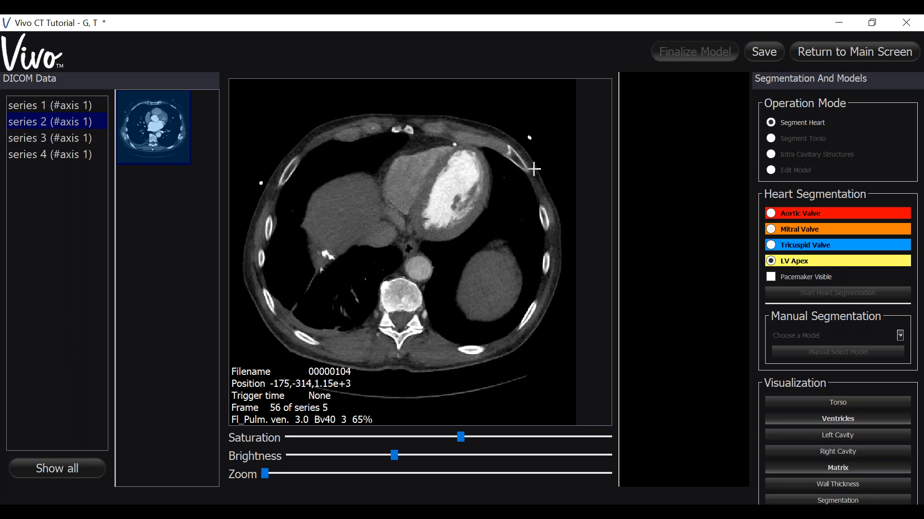
pyautogui.moveTo(522, 178)
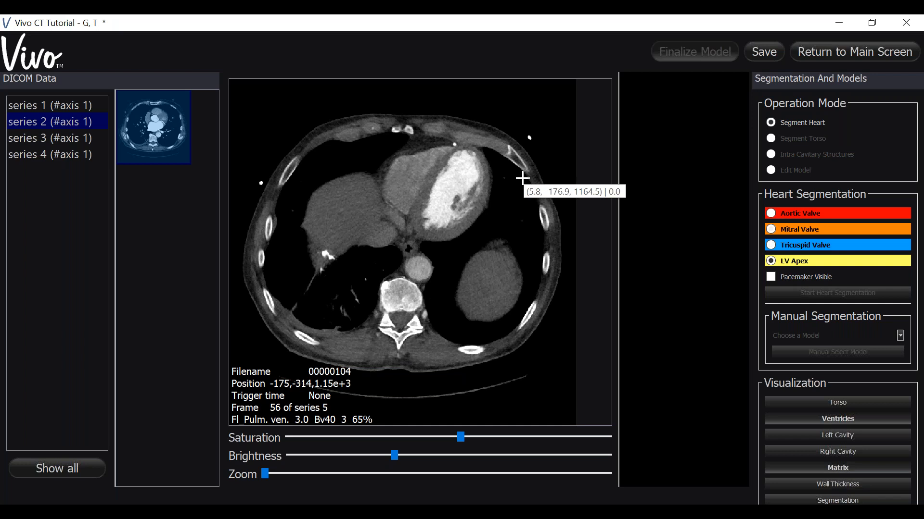
pyautogui.click(454, 153)
pyautogui.click(472, 154)
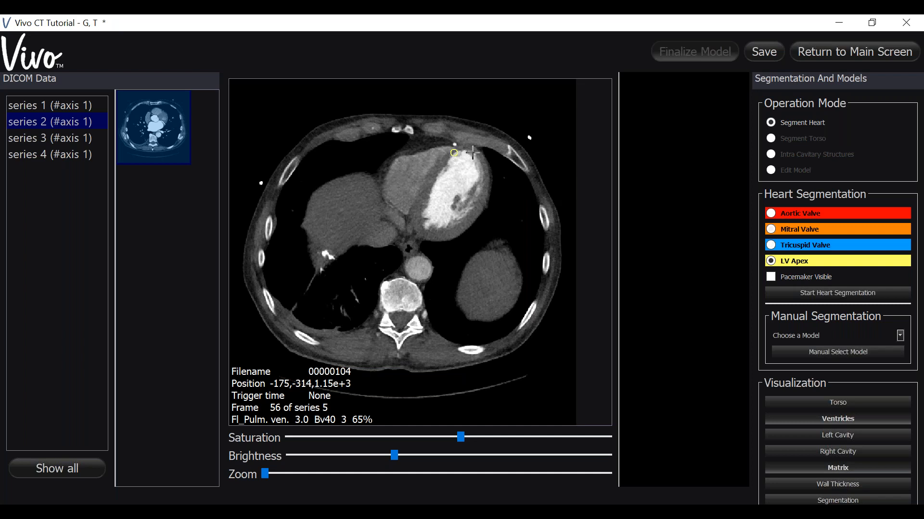
pyautogui.click(484, 169)
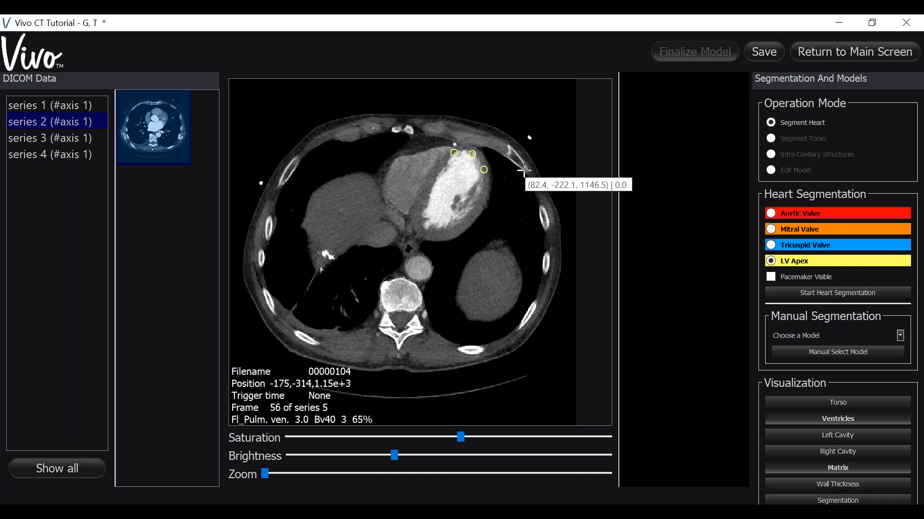